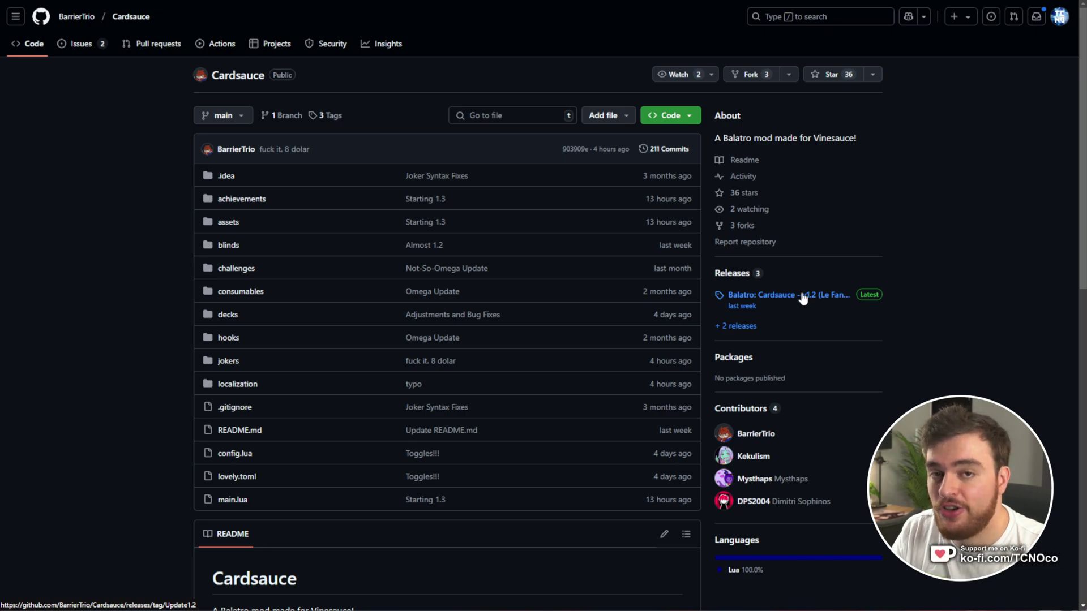
# Scroll through the Cardsauce README to check its Installation requirements
pyautogui.scroll(-8, 801, 304)
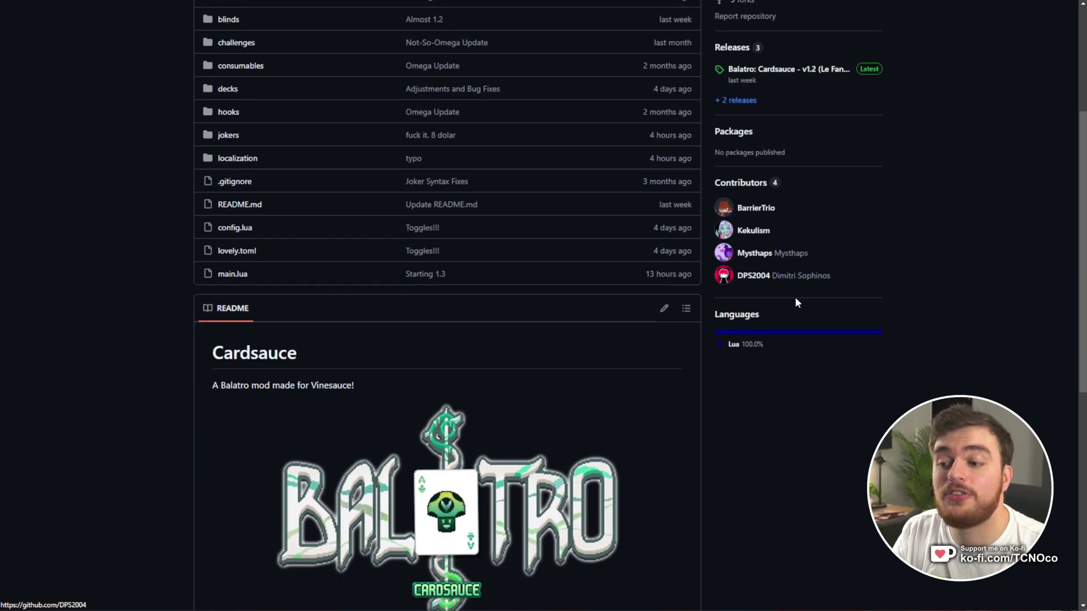
pyautogui.scroll(-2, 763, 306)
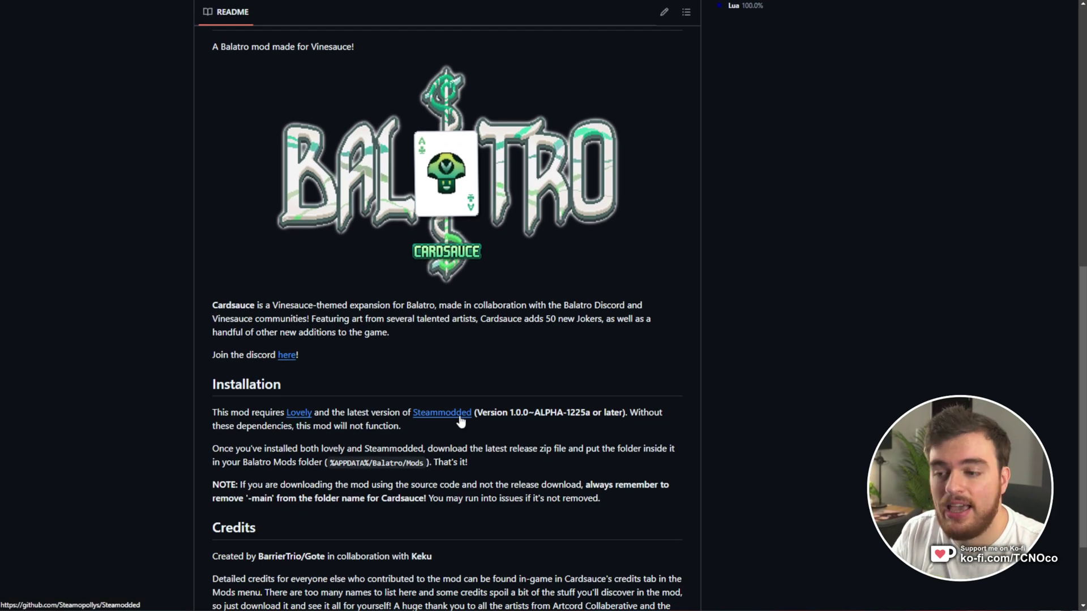
pyautogui.scroll(7, 850, 171)
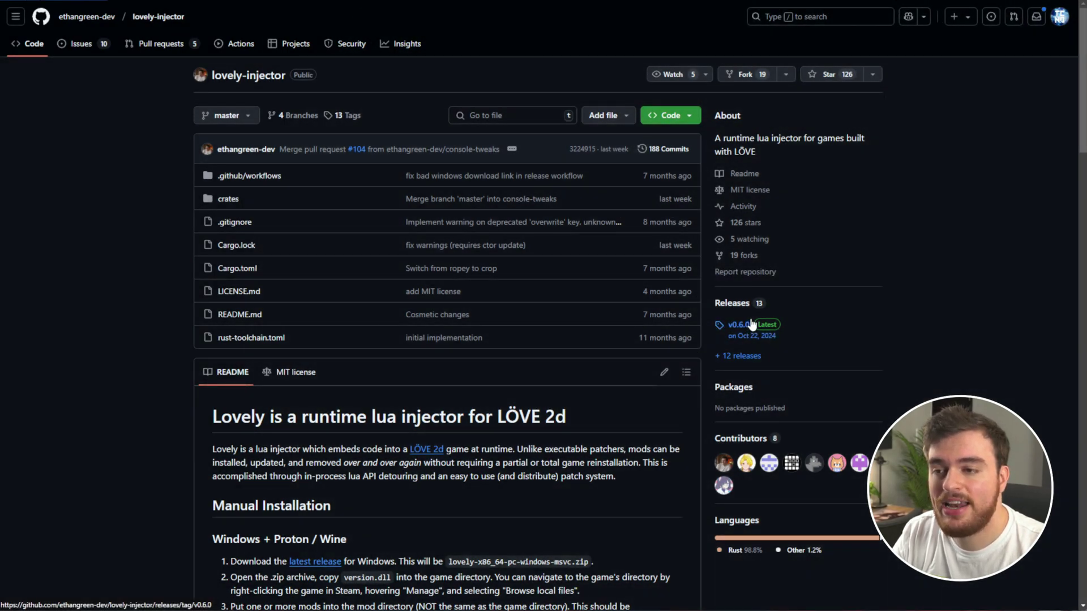
# Open the Lovely v0.6.0 release and select version.dll inside the downloaded Windows zip
pyautogui.click(751, 328)
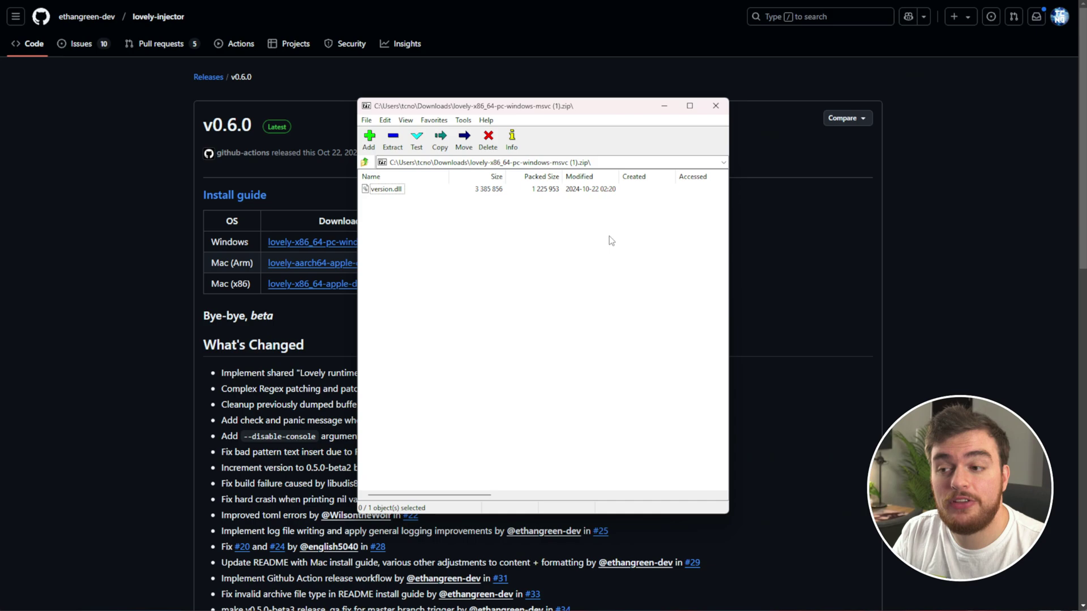
pyautogui.moveTo(518, 271); pyautogui.dragTo(360, 185)
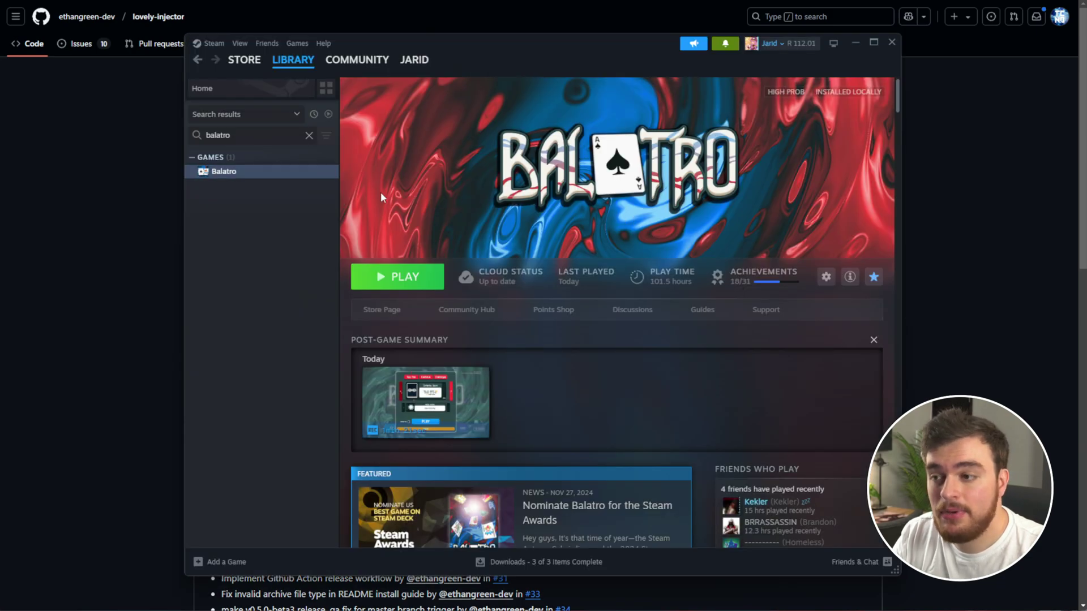
# Browse Balatro's local files from Steam and view its Installed Files properties
pyautogui.rightClick(253, 176)
pyautogui.moveTo(315, 266)
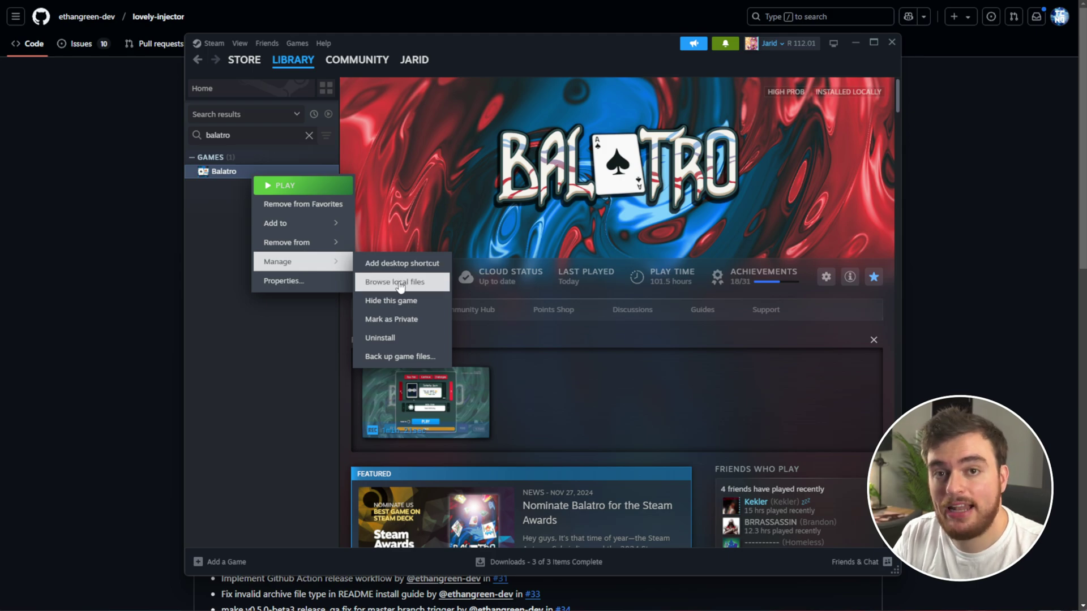
pyautogui.click(399, 283)
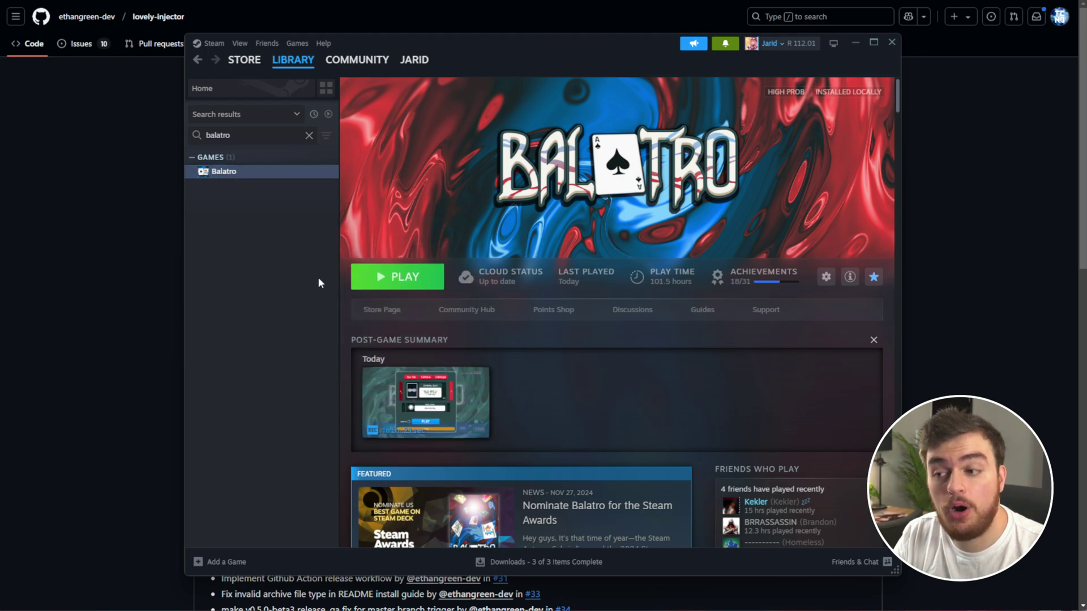
pyautogui.click(370, 240)
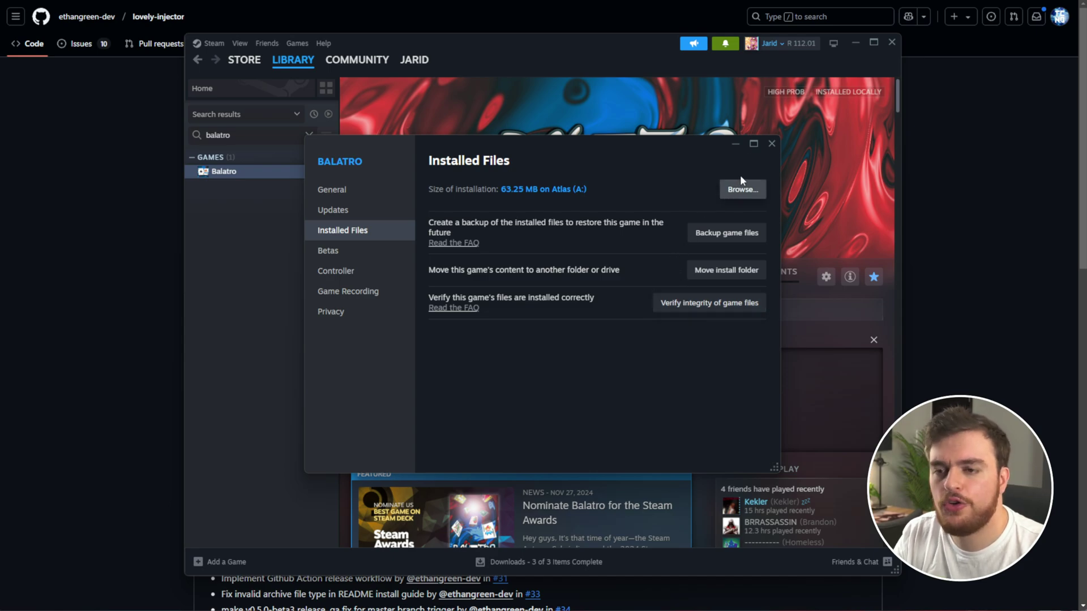
# Open the Balatro install folder, close Steam properties, and drop version.dll into the folder
pyautogui.click(741, 190)
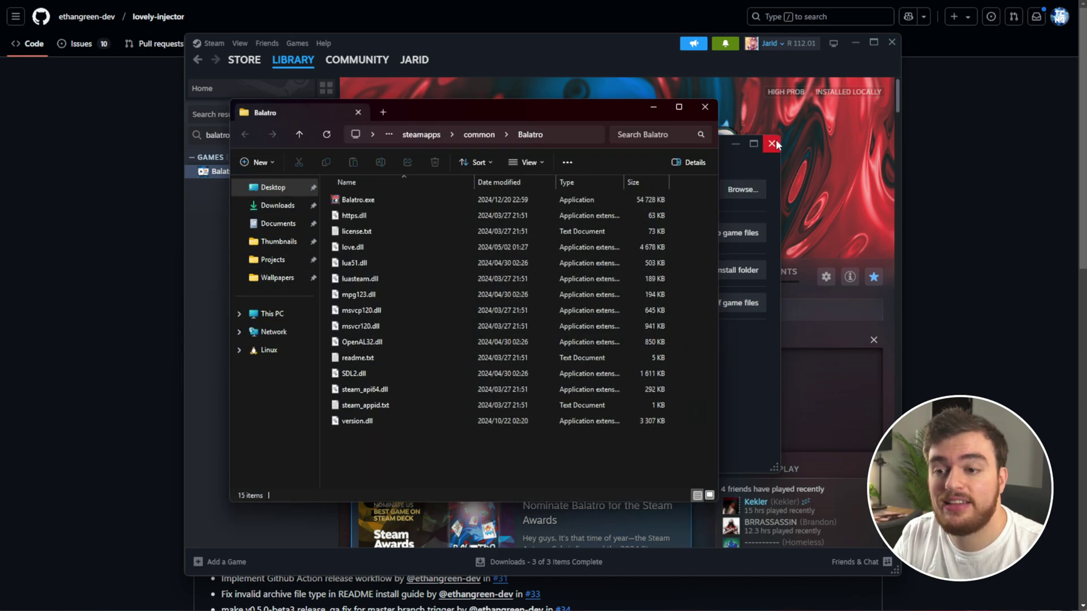
pyautogui.click(772, 144)
pyautogui.moveTo(598, 118); pyautogui.dragTo(667, 123)
pyautogui.moveTo(718, 460)
pyautogui.mouseDown()
pyautogui.moveTo(576, 195)
pyautogui.moveTo(444, 456)
pyautogui.mouseUp()
pyautogui.click(759, 362)
# Close the Lovely archive window
pyautogui.hotkey('alt', 'Tab')
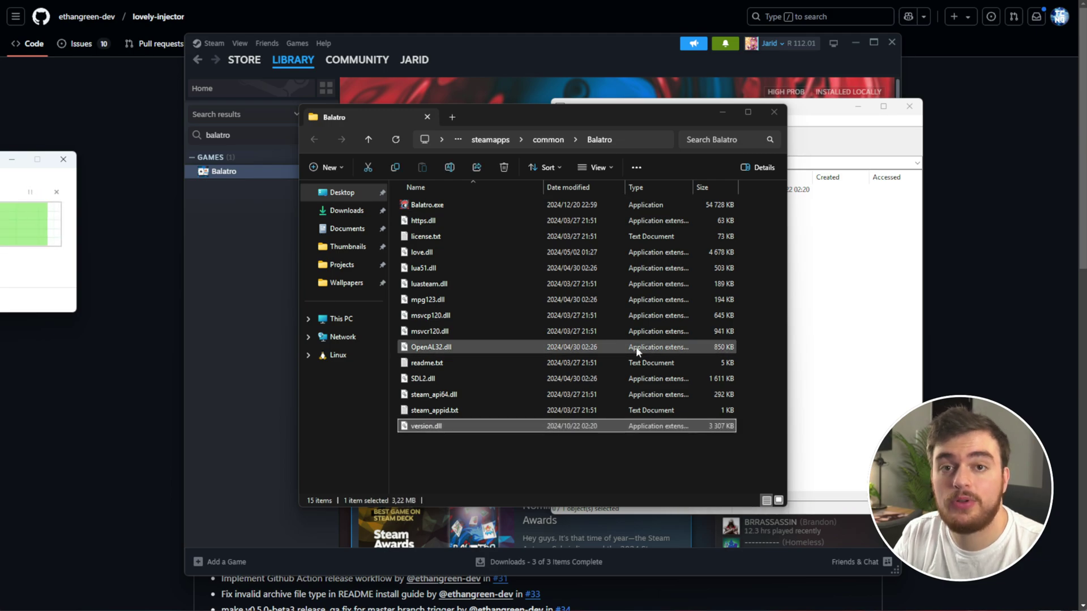
pyautogui.click(911, 107)
pyautogui.click(911, 106)
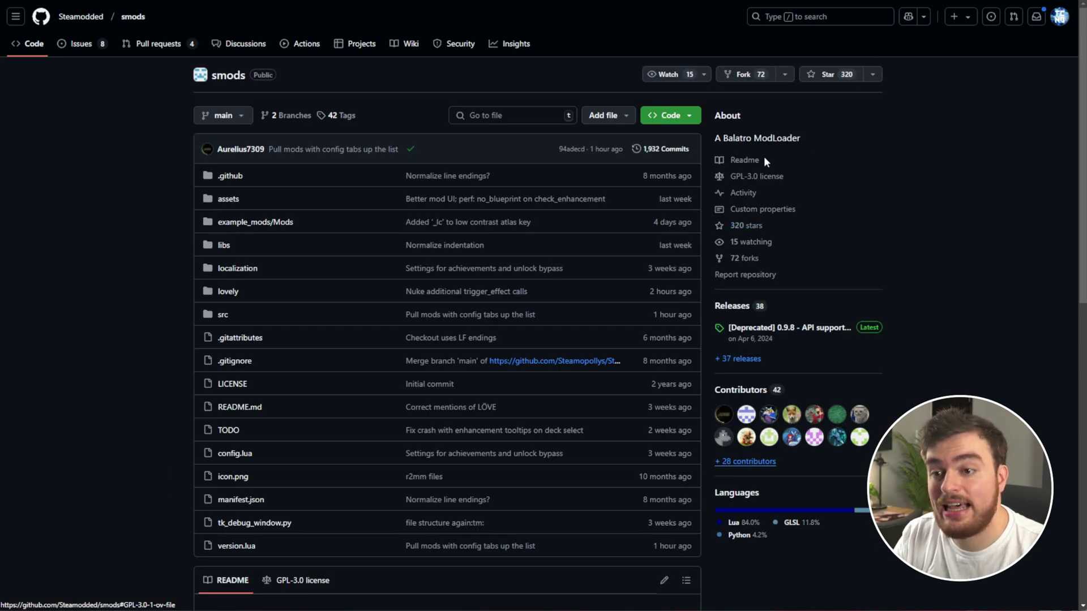
# Scroll the smods README to 'How to Install Steamodded' and follow its 'here' link
pyautogui.moveTo(813, 140); pyautogui.dragTo(714, 144)
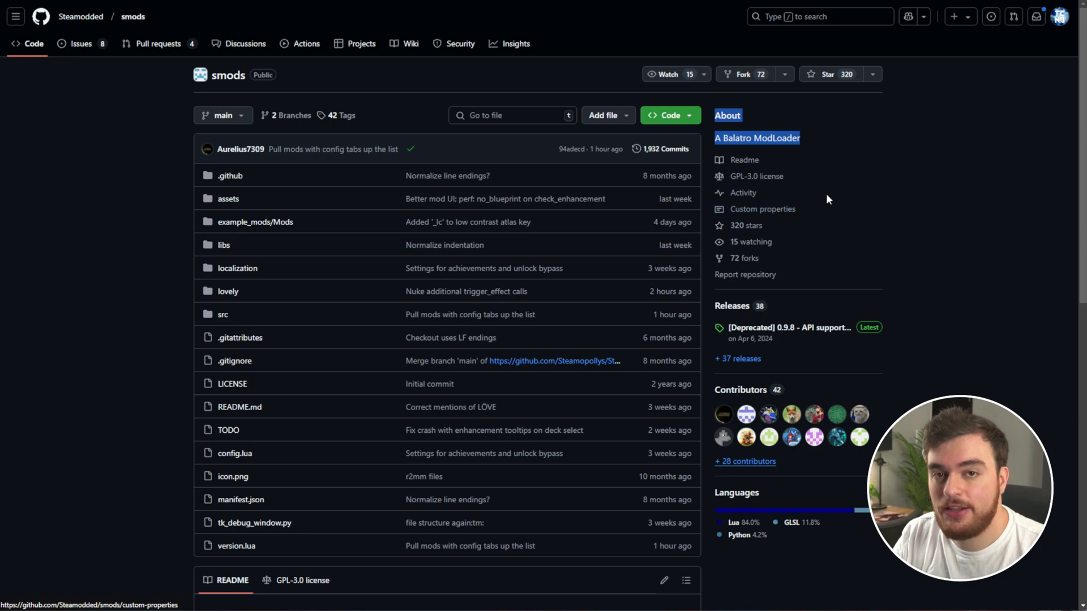
pyautogui.scroll(-2, 827, 194)
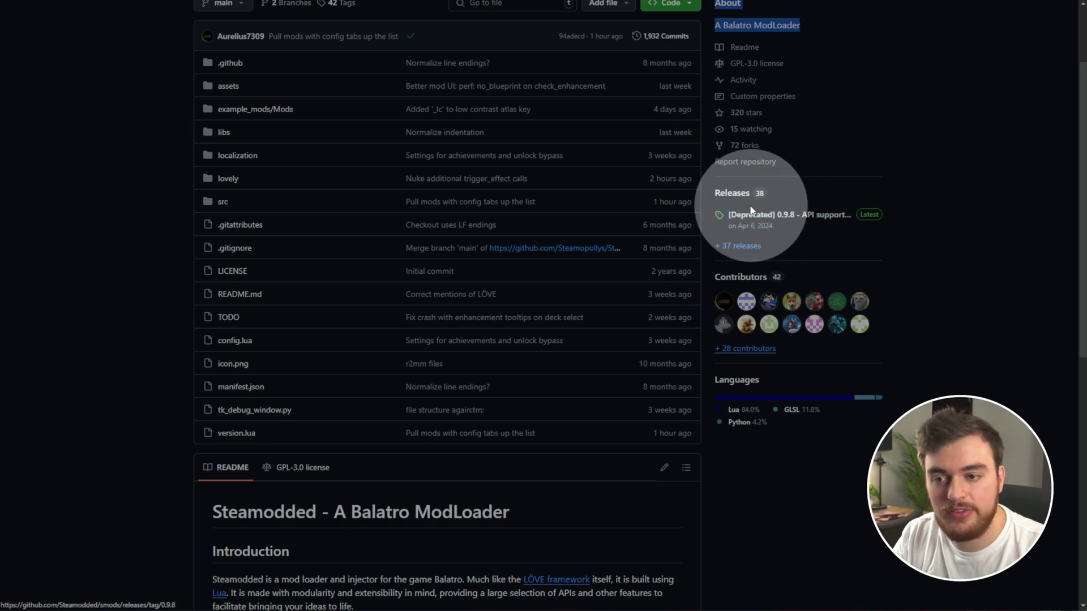
pyautogui.scroll(-7, 759, 219)
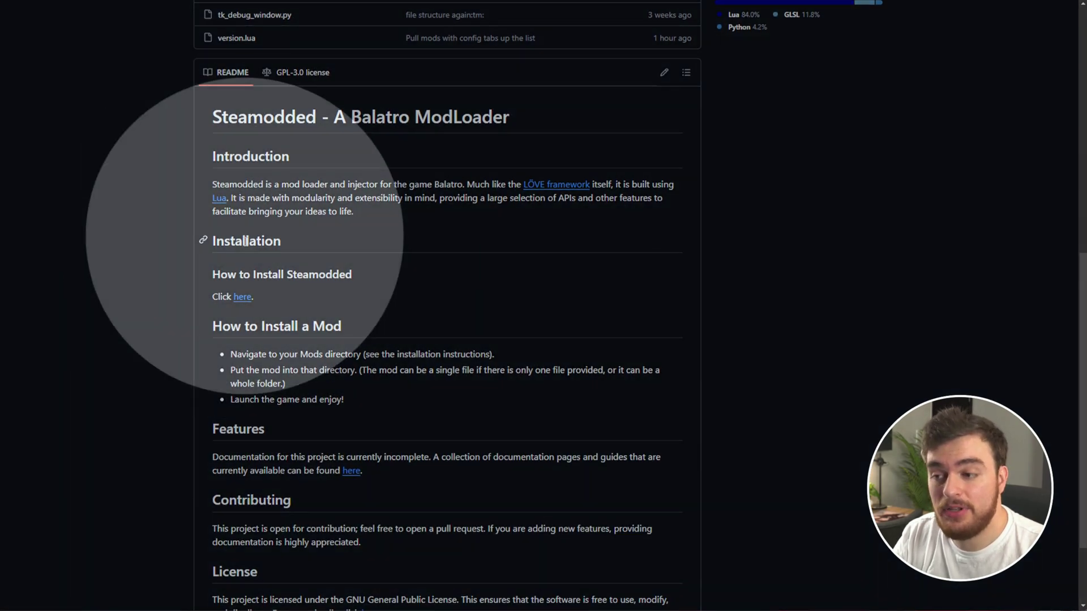
pyautogui.click(242, 298)
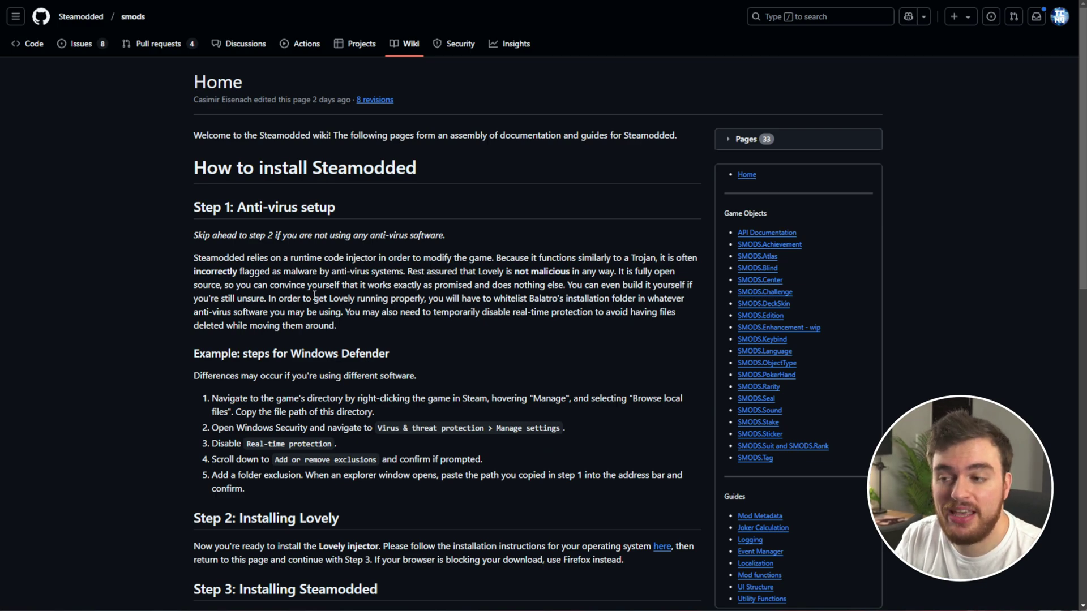
# Scroll the wiki to Step 3: Installing Steamodded and follow its latest source code link
pyautogui.scroll(-5, 351, 388)
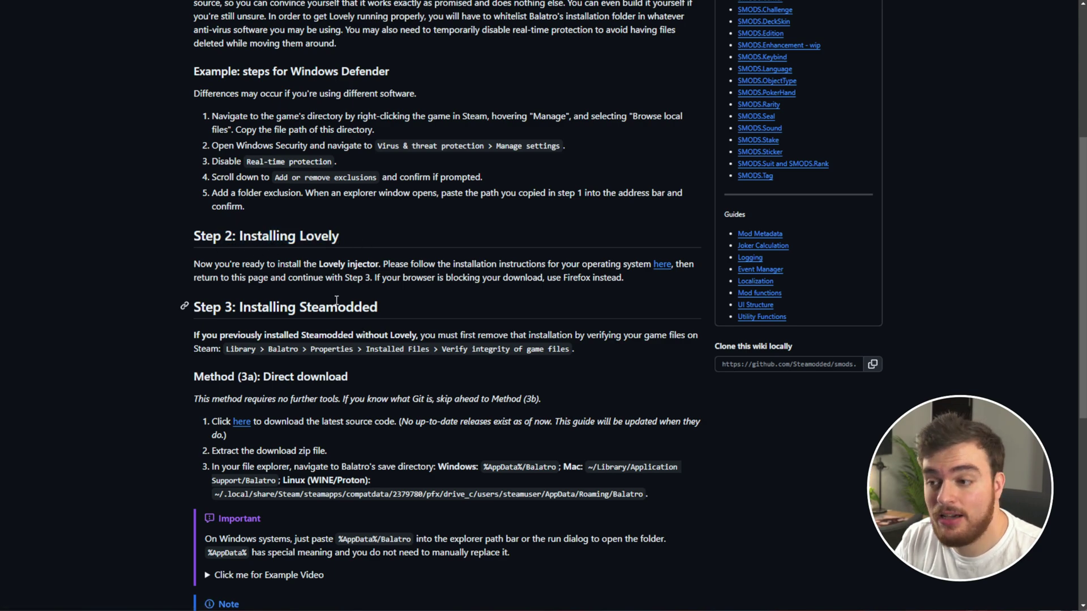
pyautogui.scroll(-2, 336, 300)
pyautogui.moveTo(391, 194); pyautogui.dragTo(210, 190)
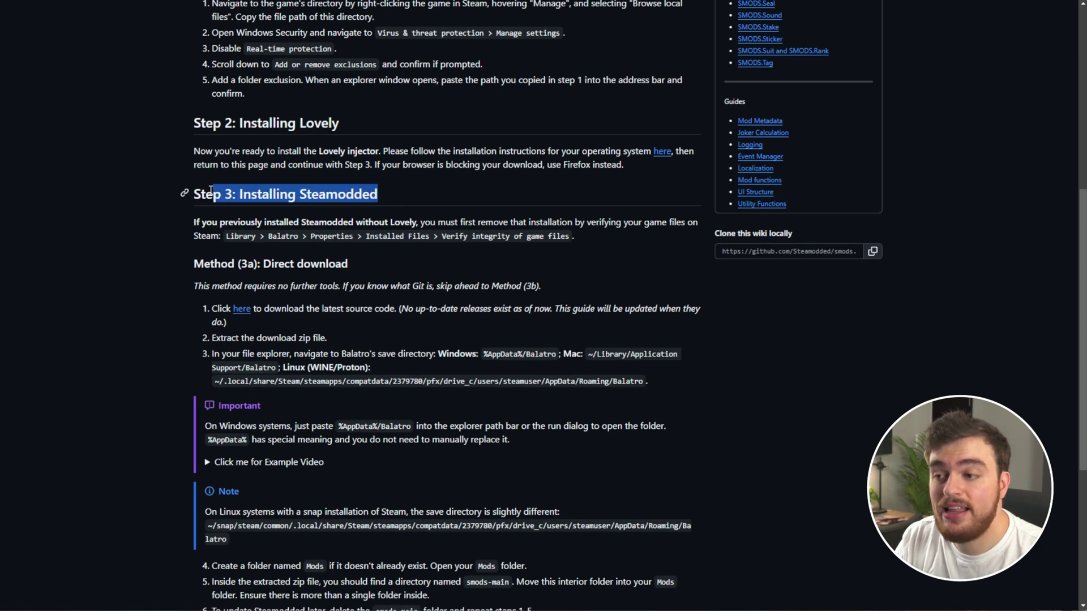
pyautogui.click(211, 189)
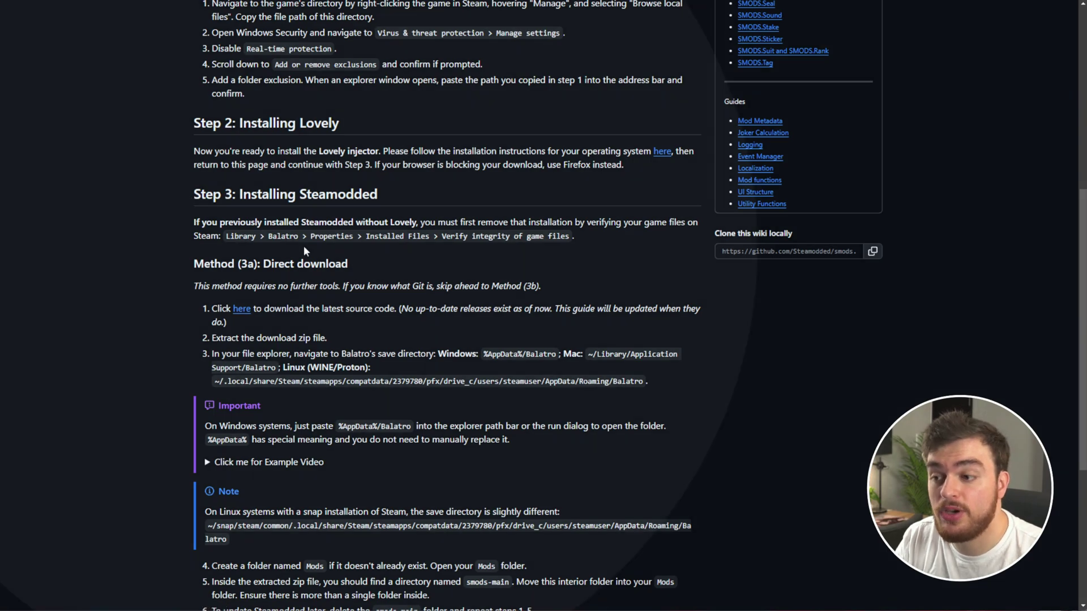
pyautogui.click(256, 304)
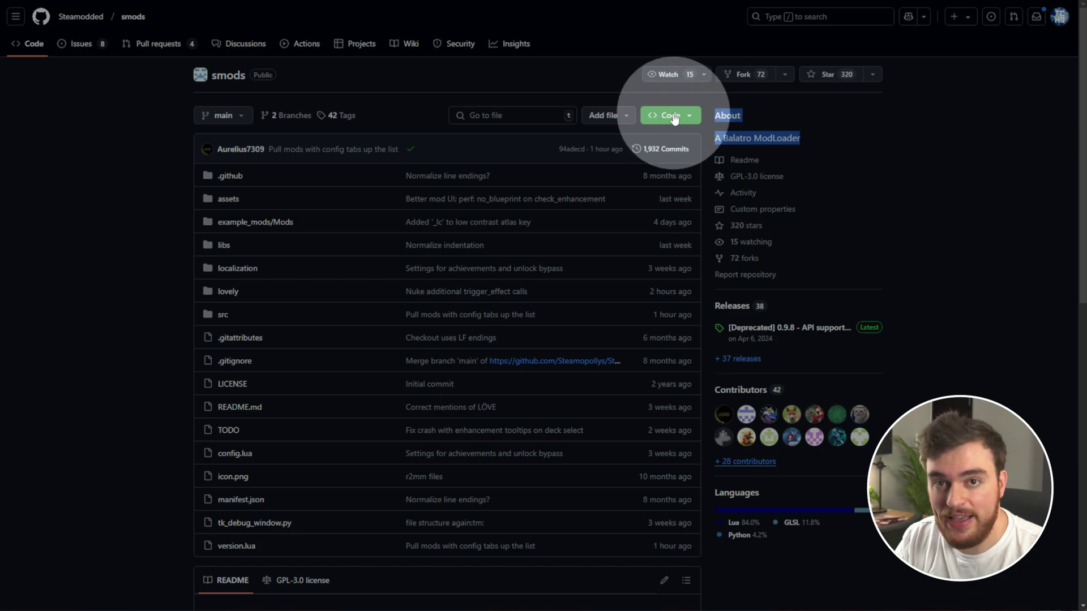
# Download smods as a ZIP and browse its smods-main folder in 7-Zip before returning to the root
pyautogui.click(674, 118)
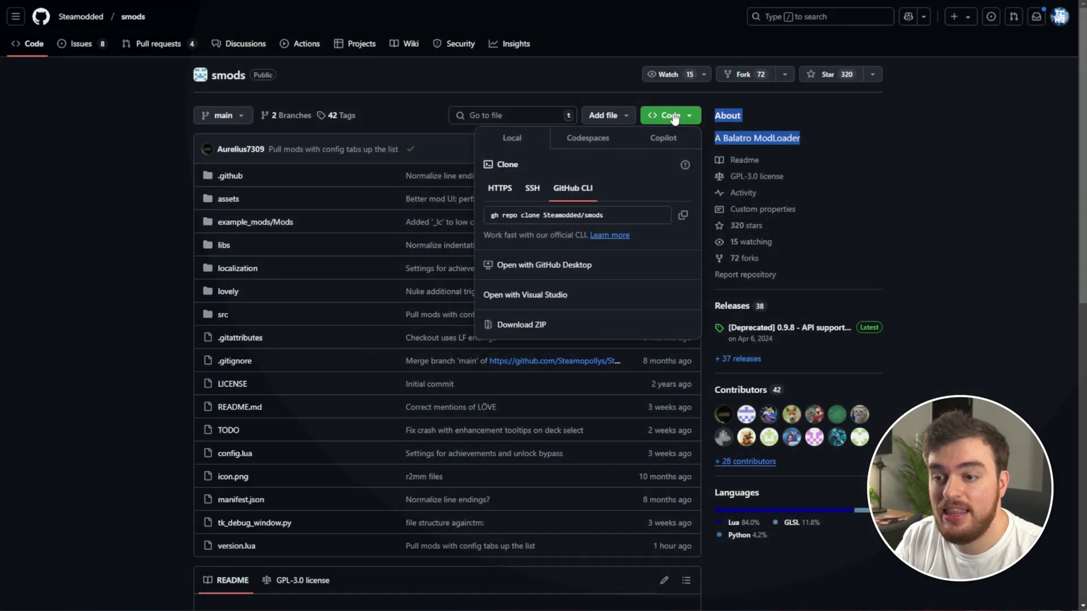
pyautogui.click(523, 322)
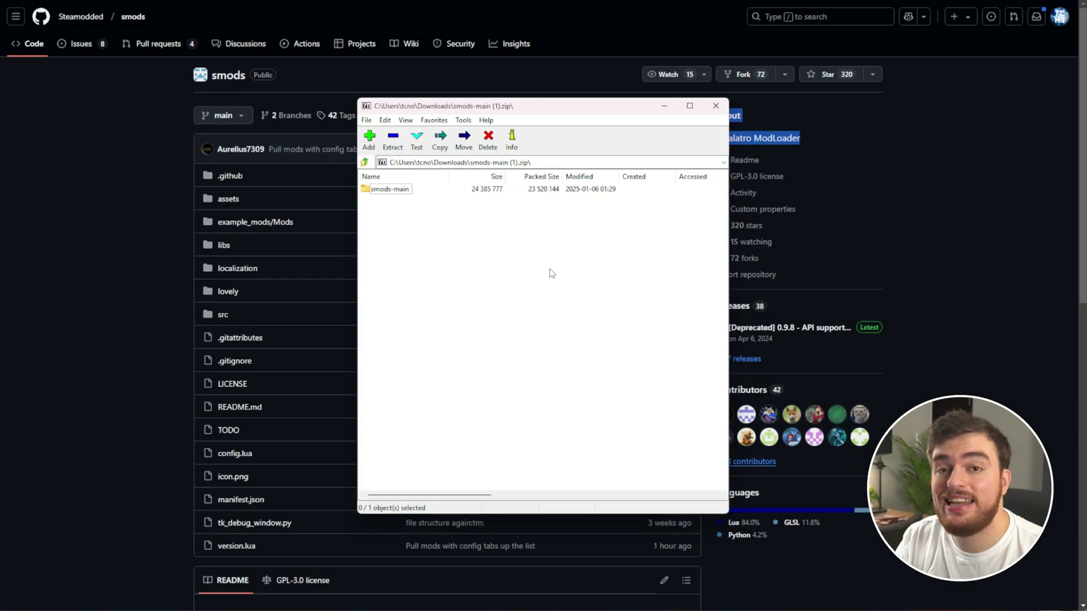
pyautogui.doubleClick(390, 192)
pyautogui.moveTo(473, 407); pyautogui.dragTo(381, 142)
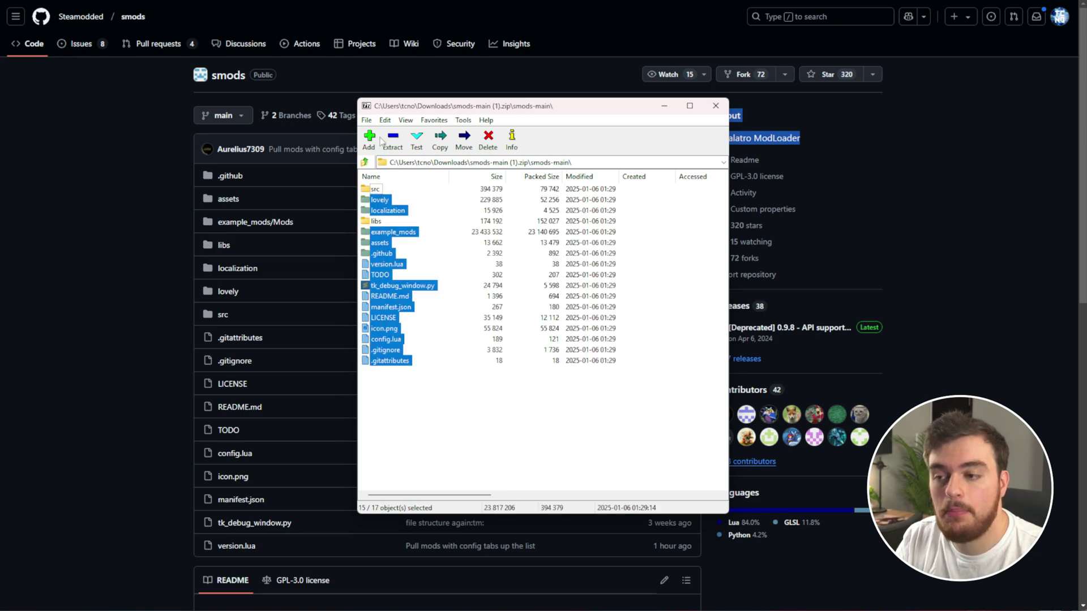
pyautogui.click(524, 395)
pyautogui.click(365, 163)
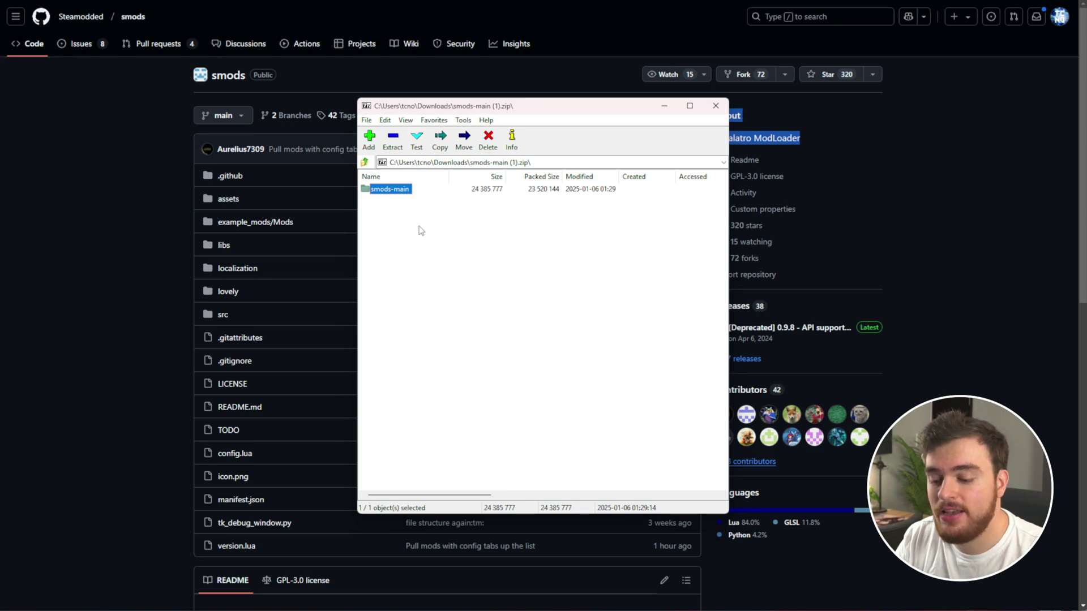
# Run %AppData%\Balatro to open Balatro's AppData folder
pyautogui.press('super+r')
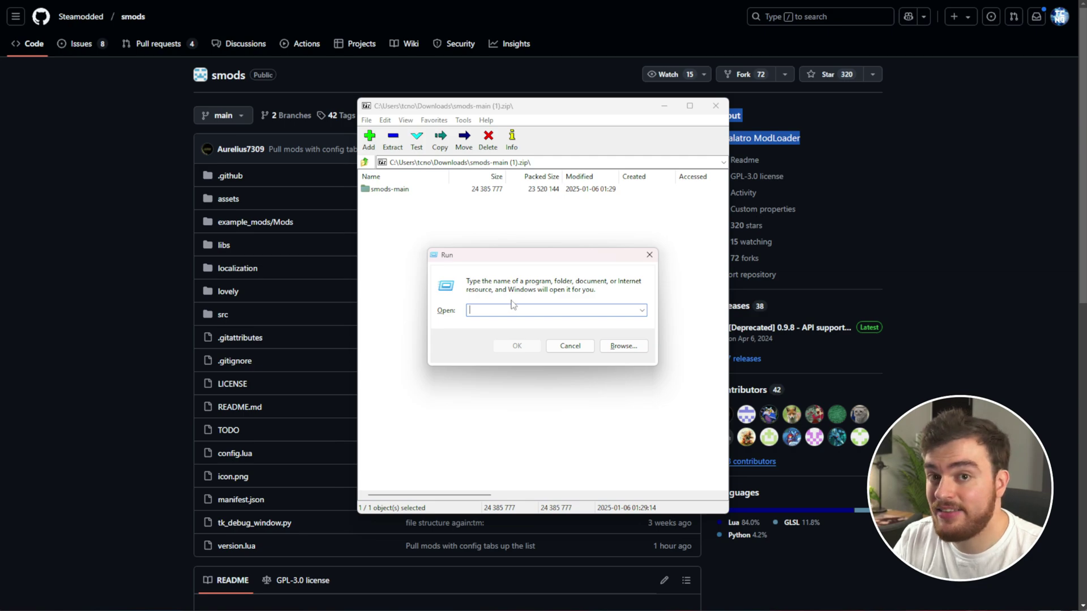
pyautogui.write('%AppData')
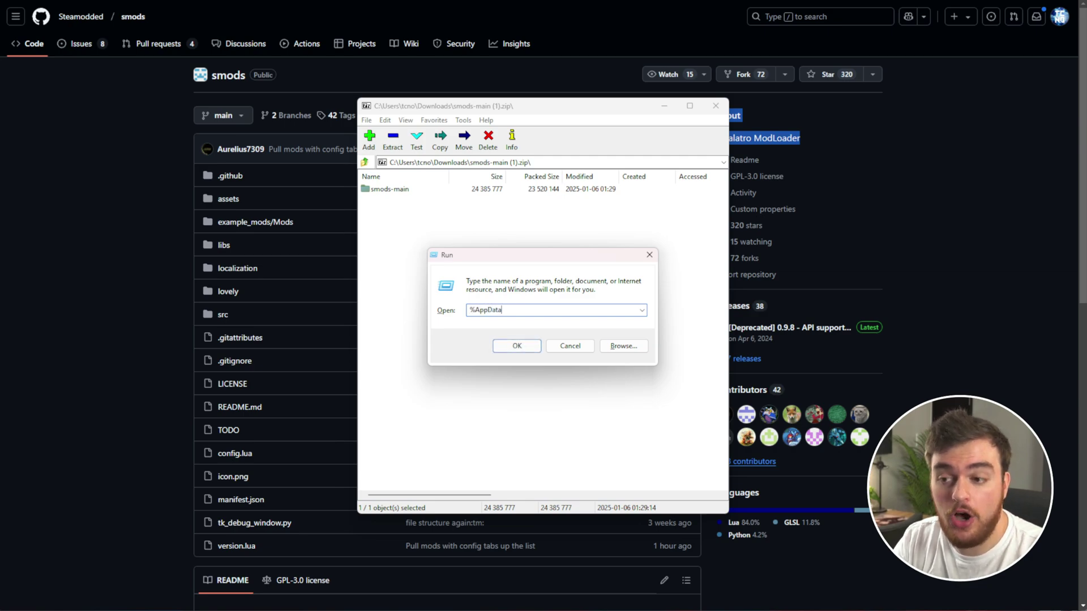
pyautogui.write('%\\Balatro')
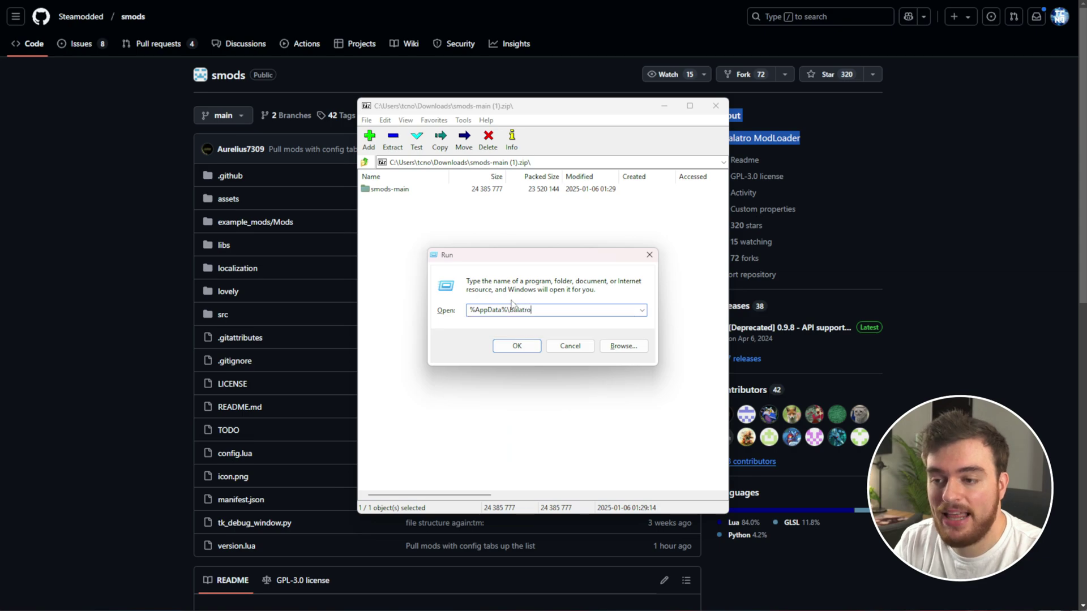
pyautogui.press('Return')
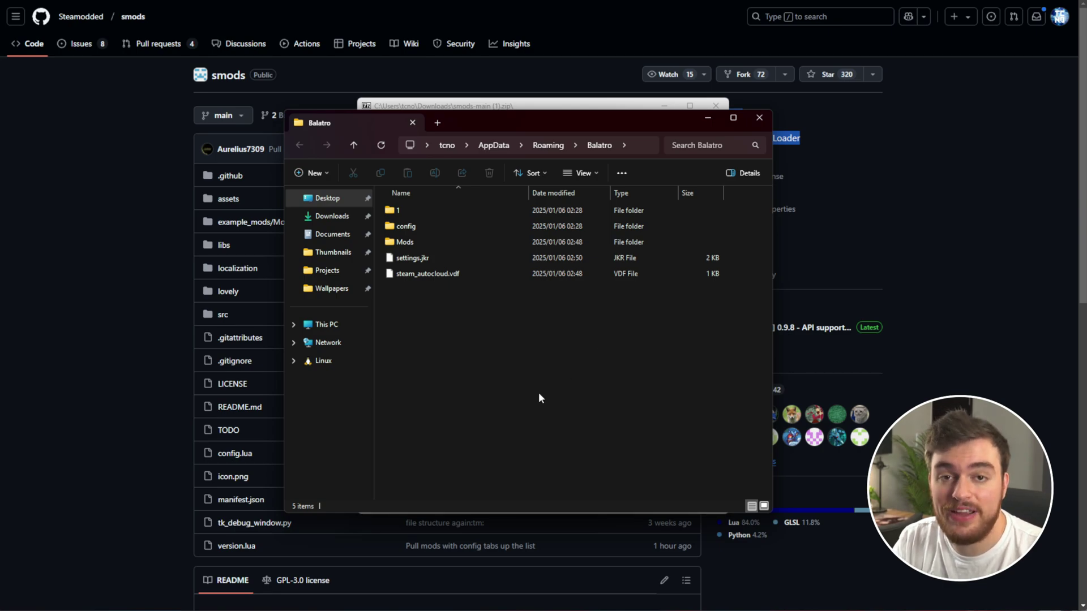
# Create a new folder named Mods in Balatro's AppData folder and open it
pyautogui.click(429, 236)
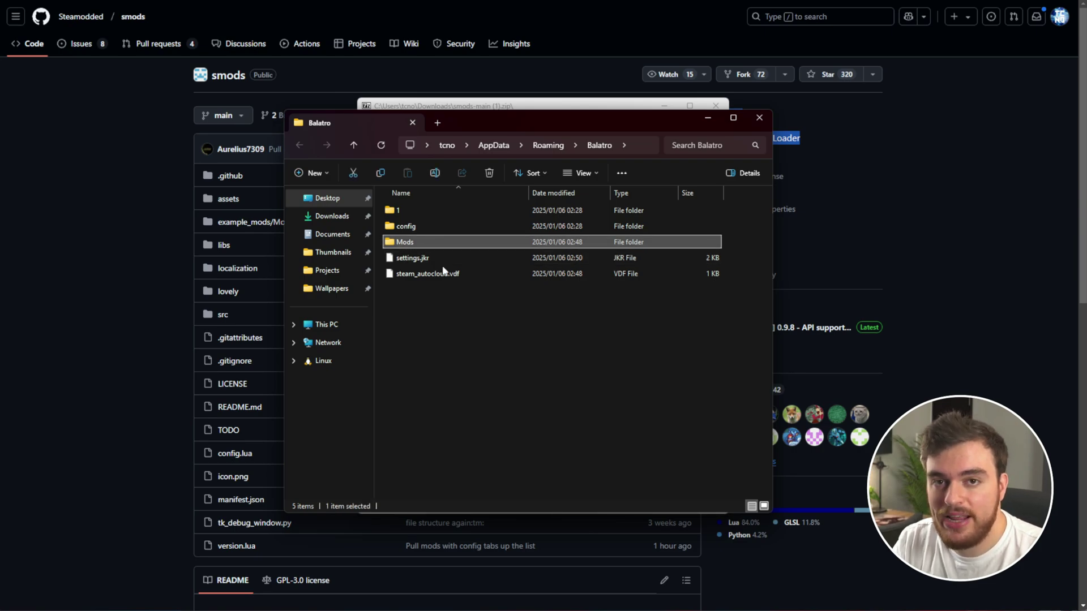
pyautogui.click(481, 377)
pyautogui.hotkey('ctrl', 'shift', 'n')
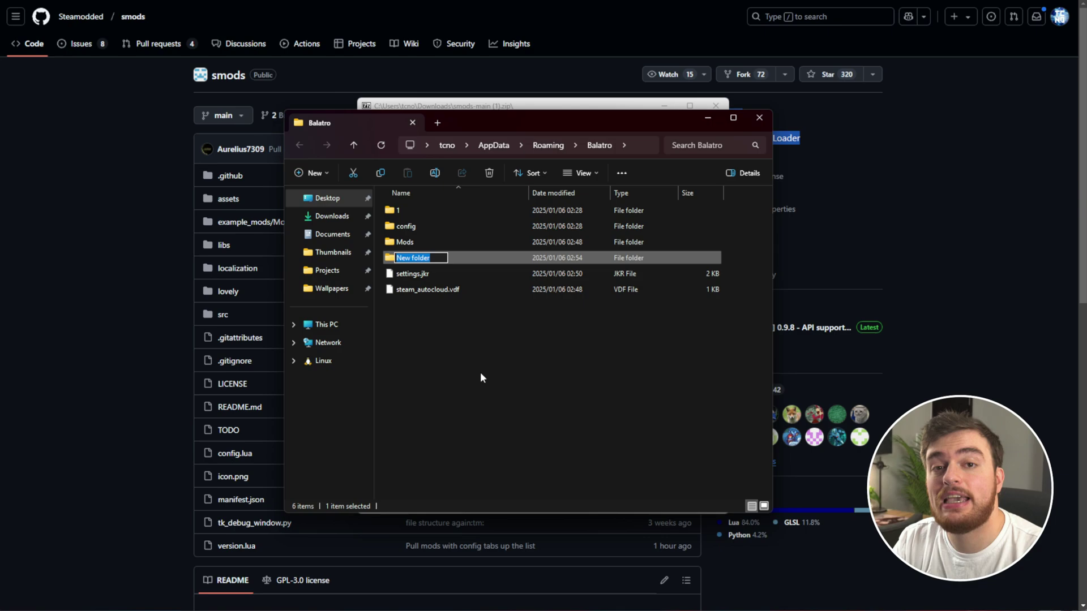
pyautogui.write('Mods')
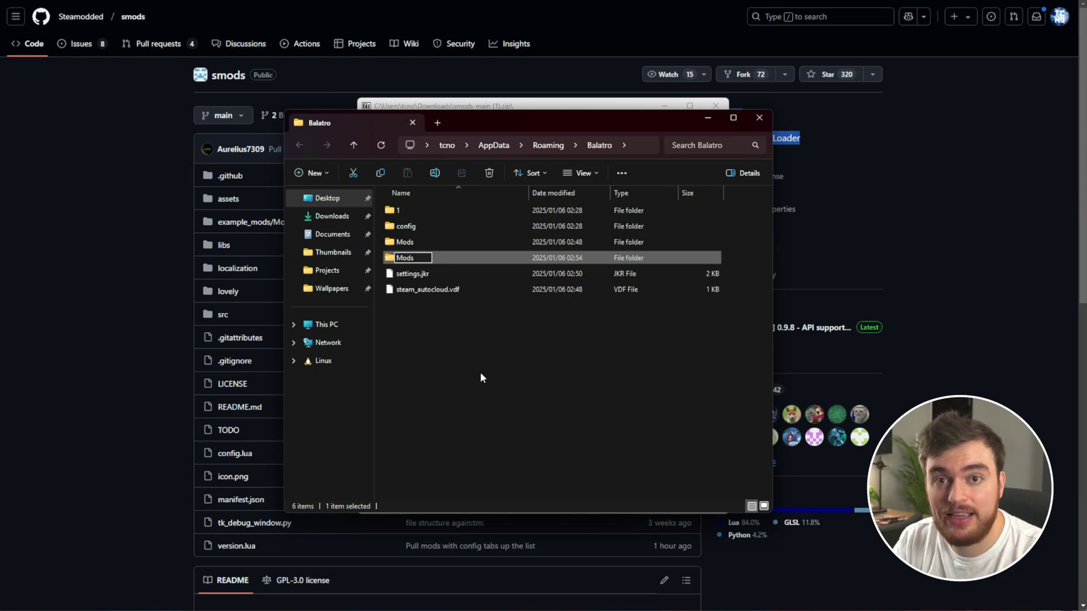
pyautogui.press('Return')
pyautogui.doubleClick(460, 242)
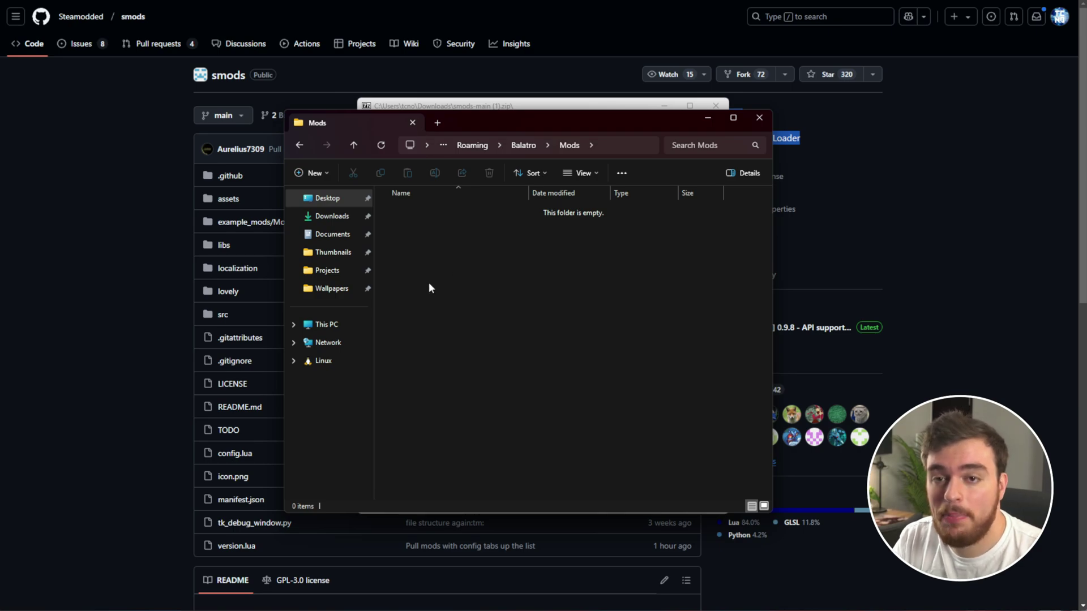
# Copy smods-main from the archive into the Mods folder, then close the archive window
pyautogui.moveTo(538, 105); pyautogui.dragTo(745, 96)
pyautogui.moveTo(589, 180); pyautogui.dragTo(452, 243)
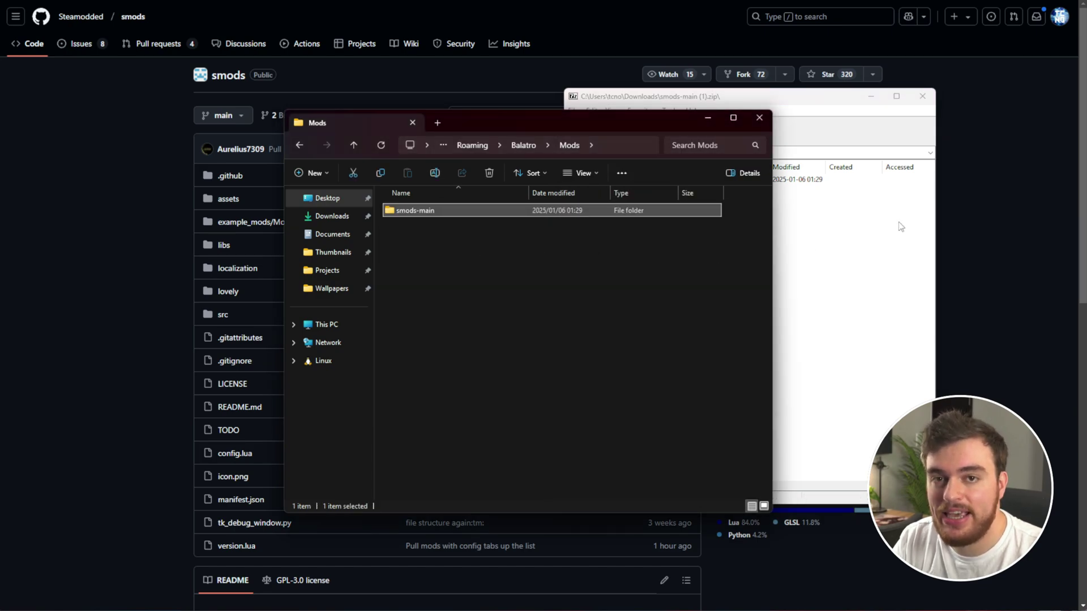
pyautogui.click(919, 92)
pyautogui.click(923, 96)
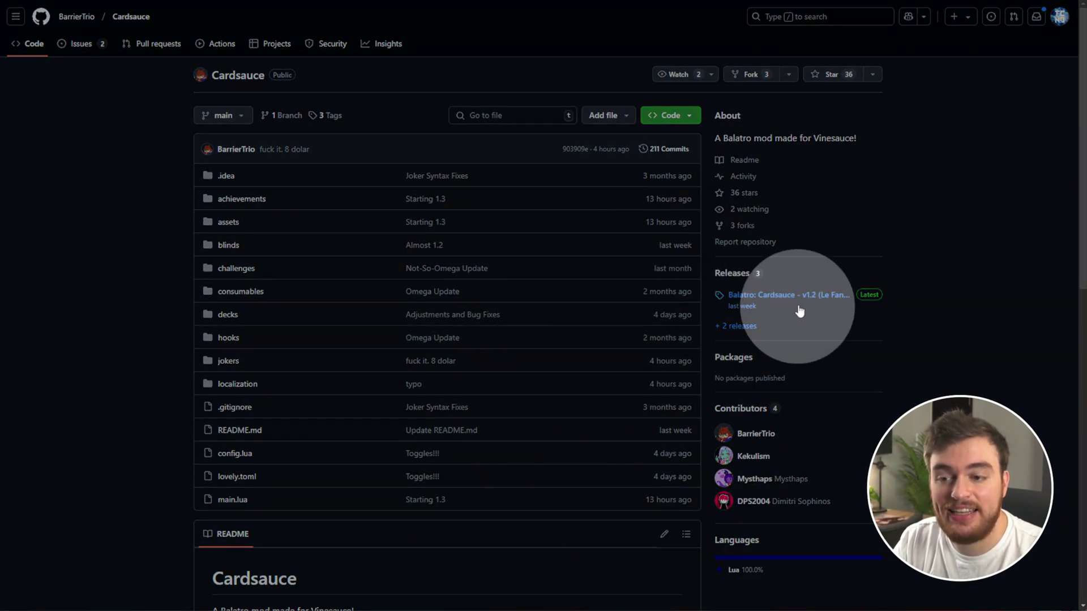
# Open the latest Cardsauce release, v1.2, from the repository's Releases section
pyautogui.click(768, 300)
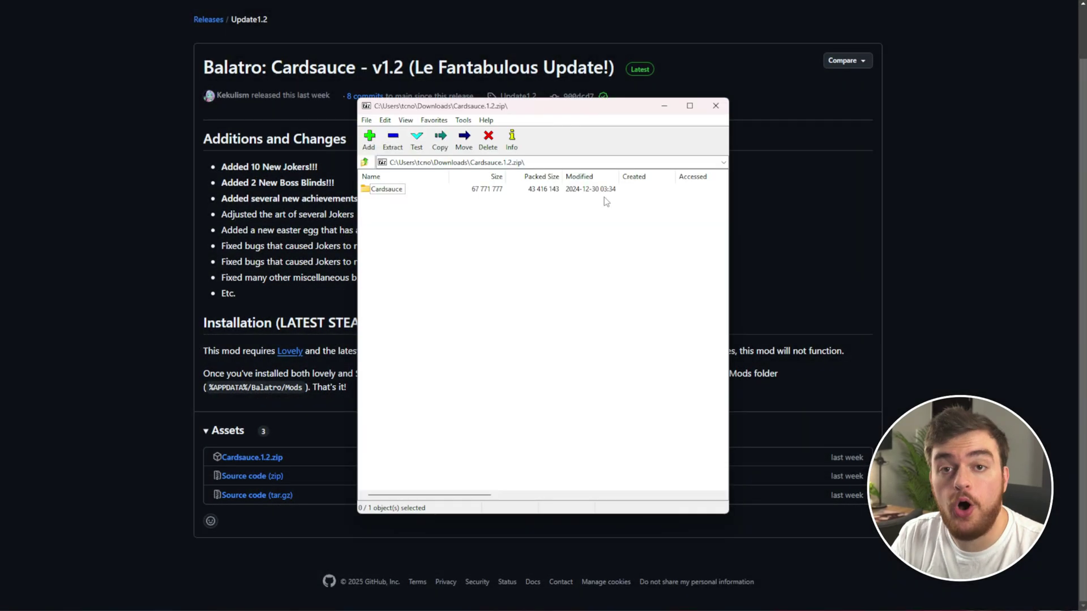
# Copy the Cardsauce folder from the zip into Balatro's Mods folder beside smods-main, then close 7-Zip
pyautogui.doubleClick(383, 191)
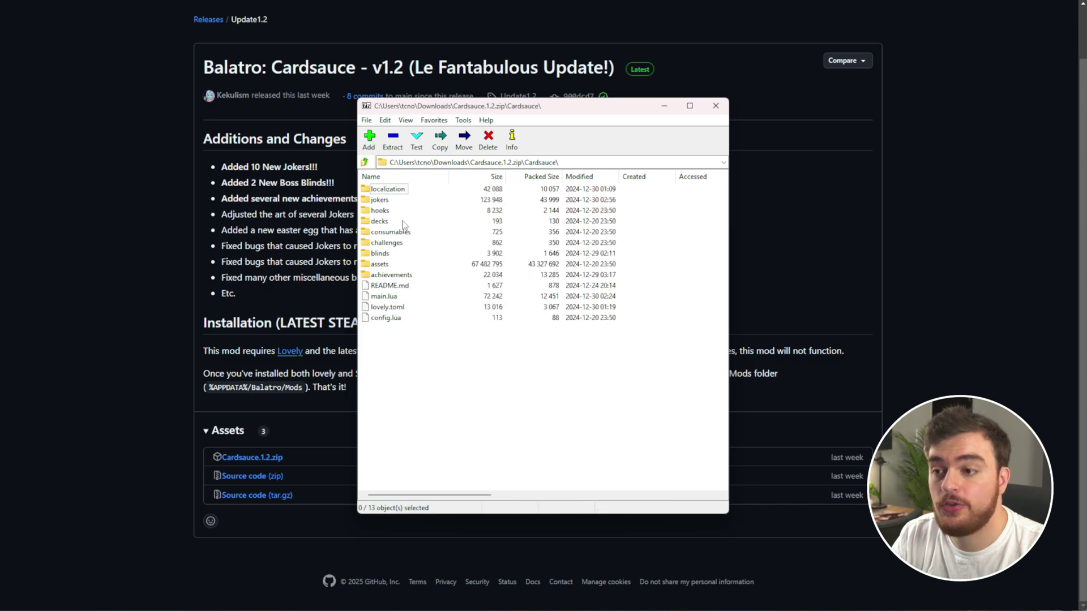
pyautogui.click(365, 162)
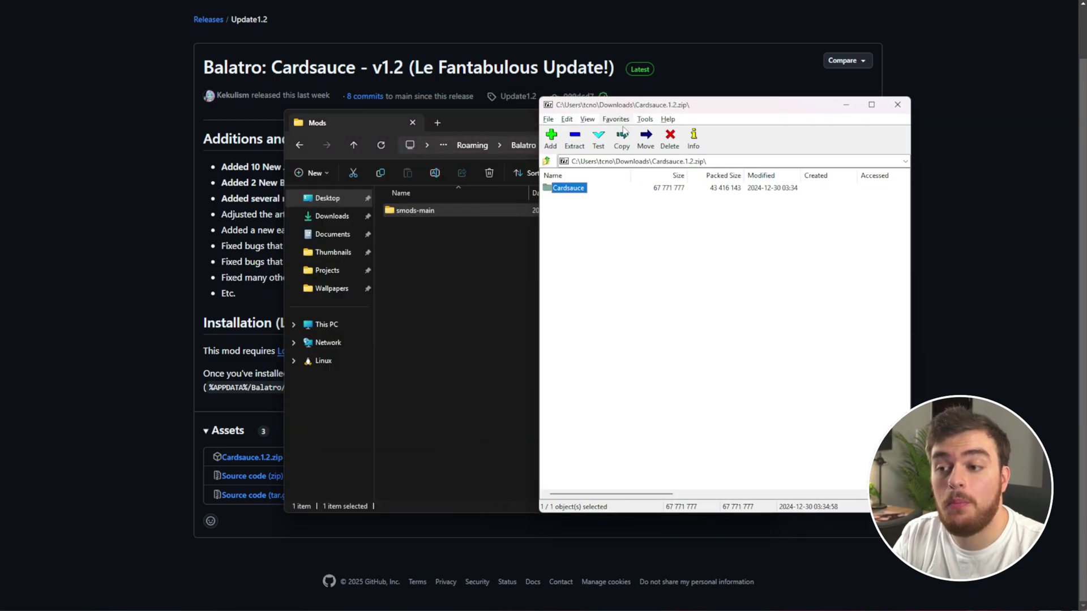
pyautogui.moveTo(568, 192); pyautogui.dragTo(478, 268)
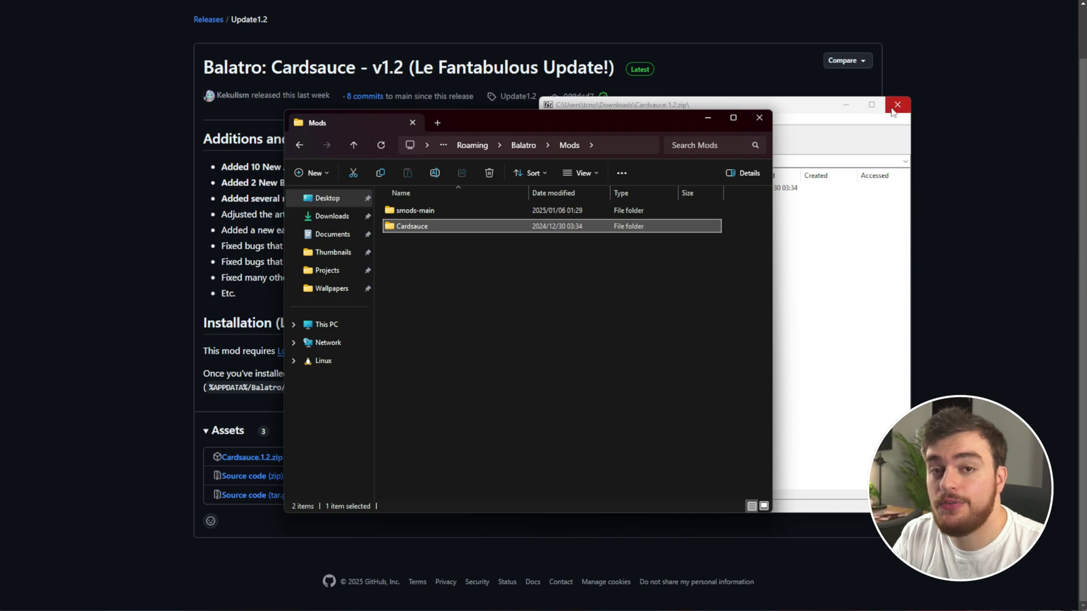
pyautogui.click(896, 105)
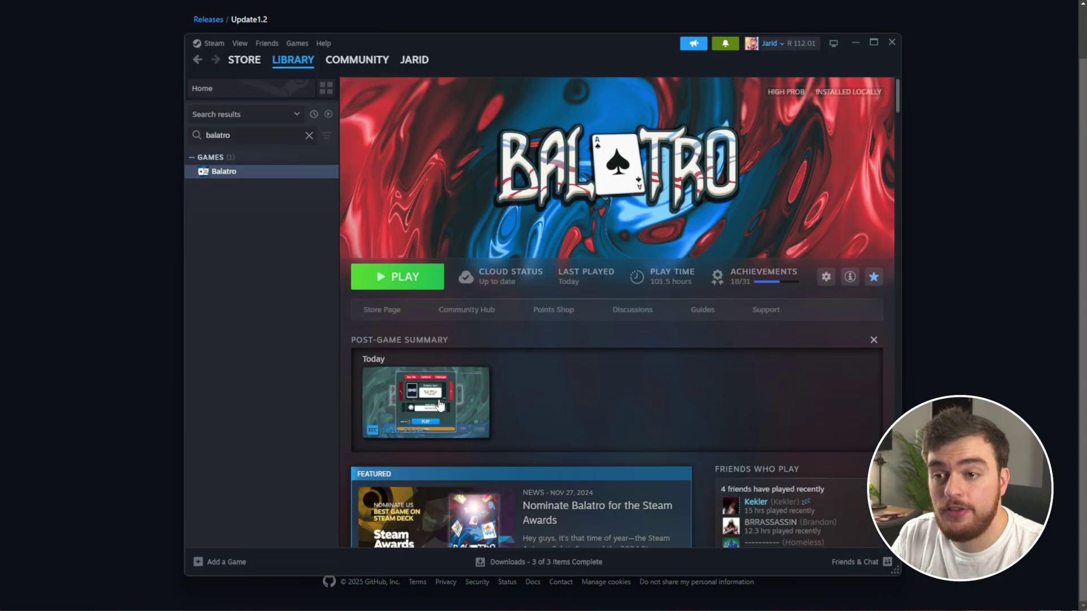
# Launch Balatro with PLAY from the Steam library and nudge its console window aside
pyautogui.click(404, 278)
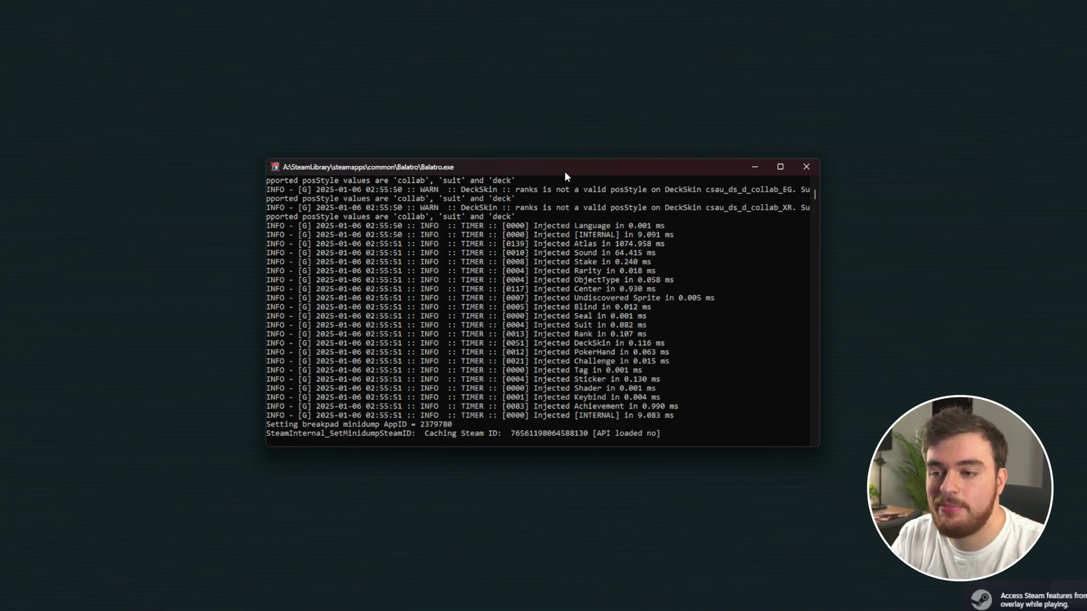
pyautogui.moveTo(565, 175)
pyautogui.mouseDown()
pyautogui.moveTo(581, 148)
pyautogui.moveTo(549, 201)
pyautogui.moveTo(567, 179)
pyautogui.mouseUp()
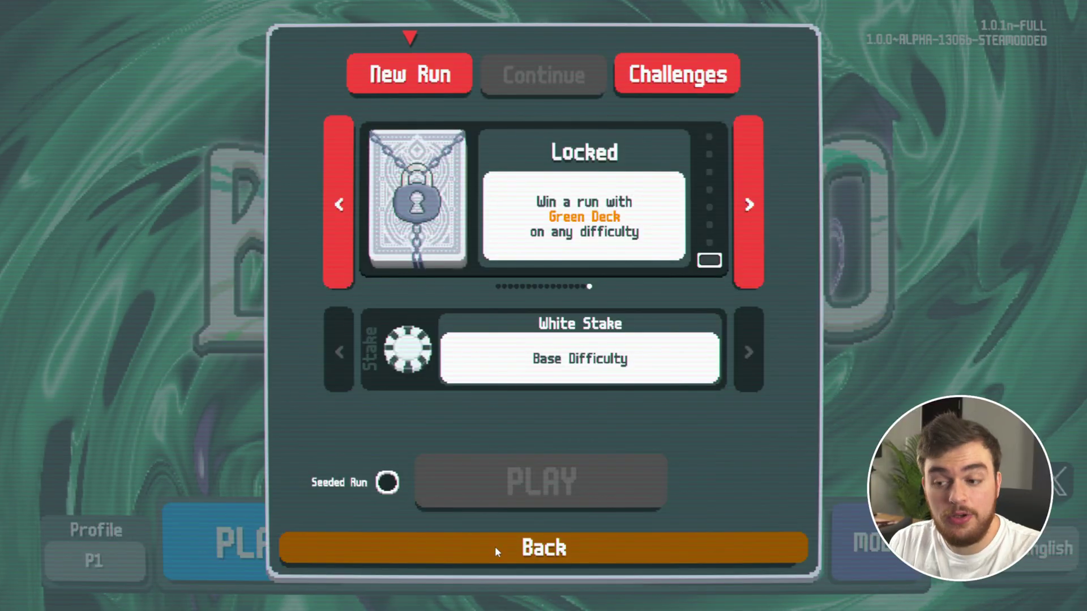
# Go back to the title screen and open Cardsauce 1.2's details in the Mods list
pyautogui.click(494, 545)
pyautogui.click(867, 535)
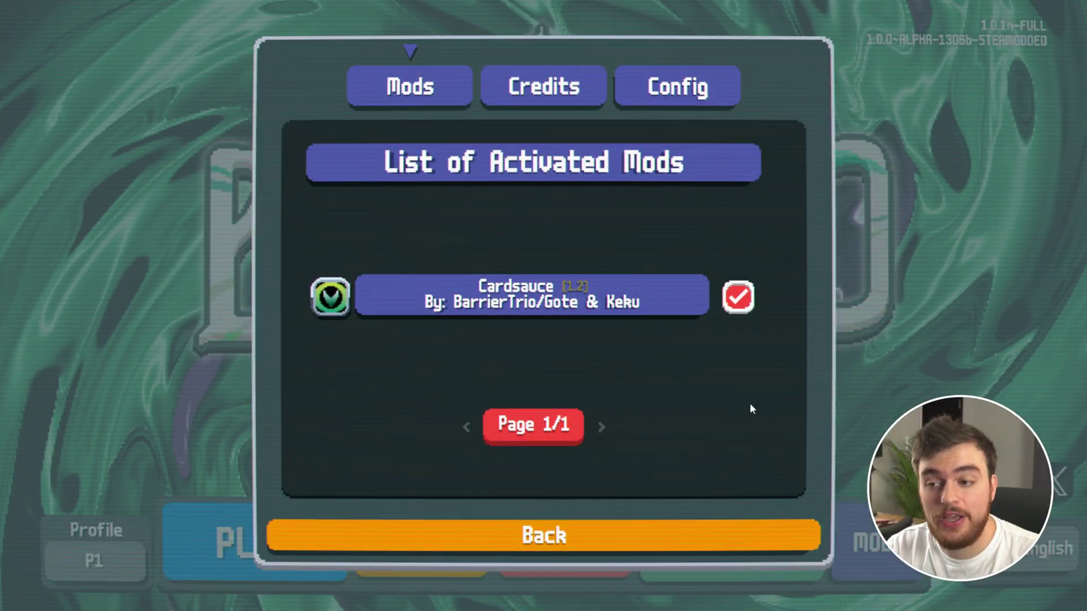
pyautogui.click(575, 287)
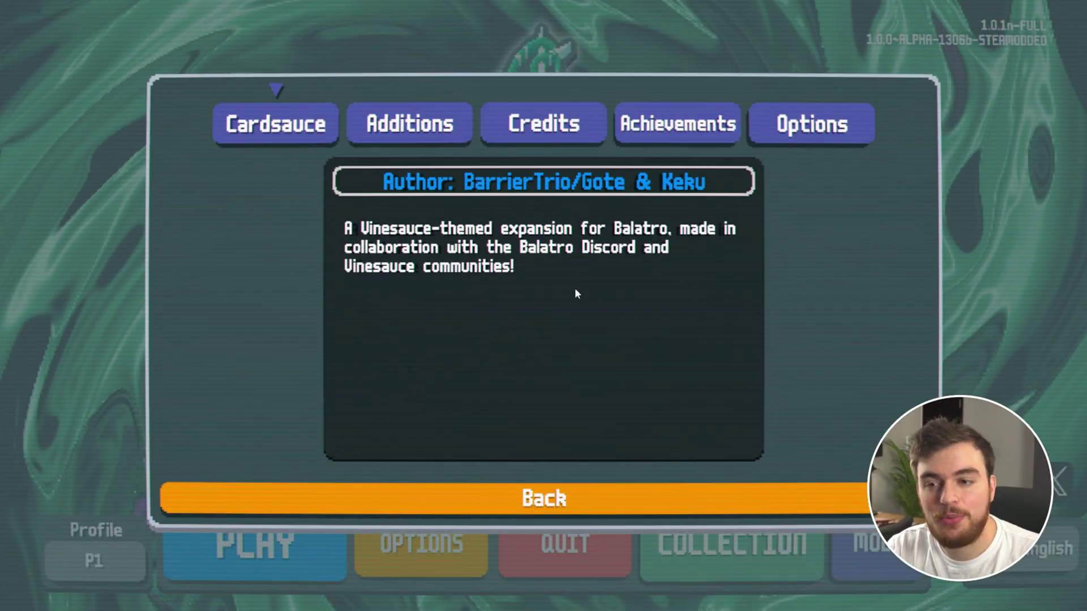